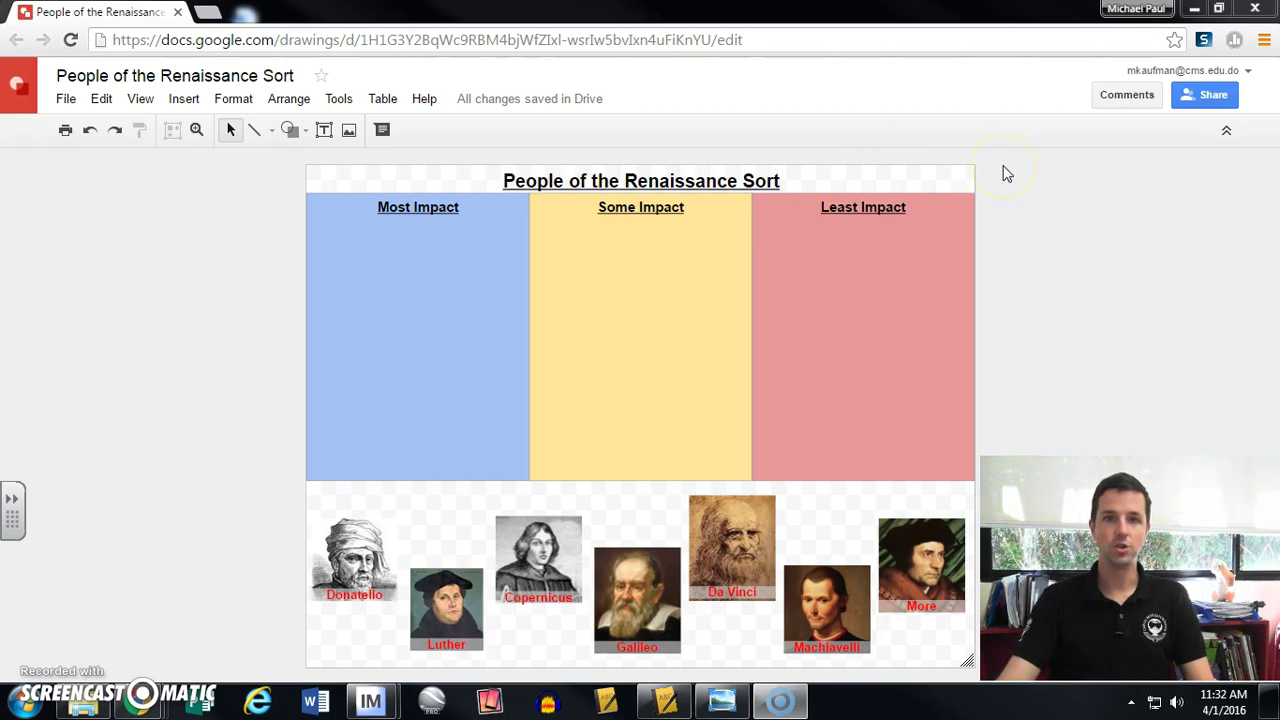
# Change the drawing's web address to end in 'edit' and reload the editable drawing.
pyautogui.click(802, 38)
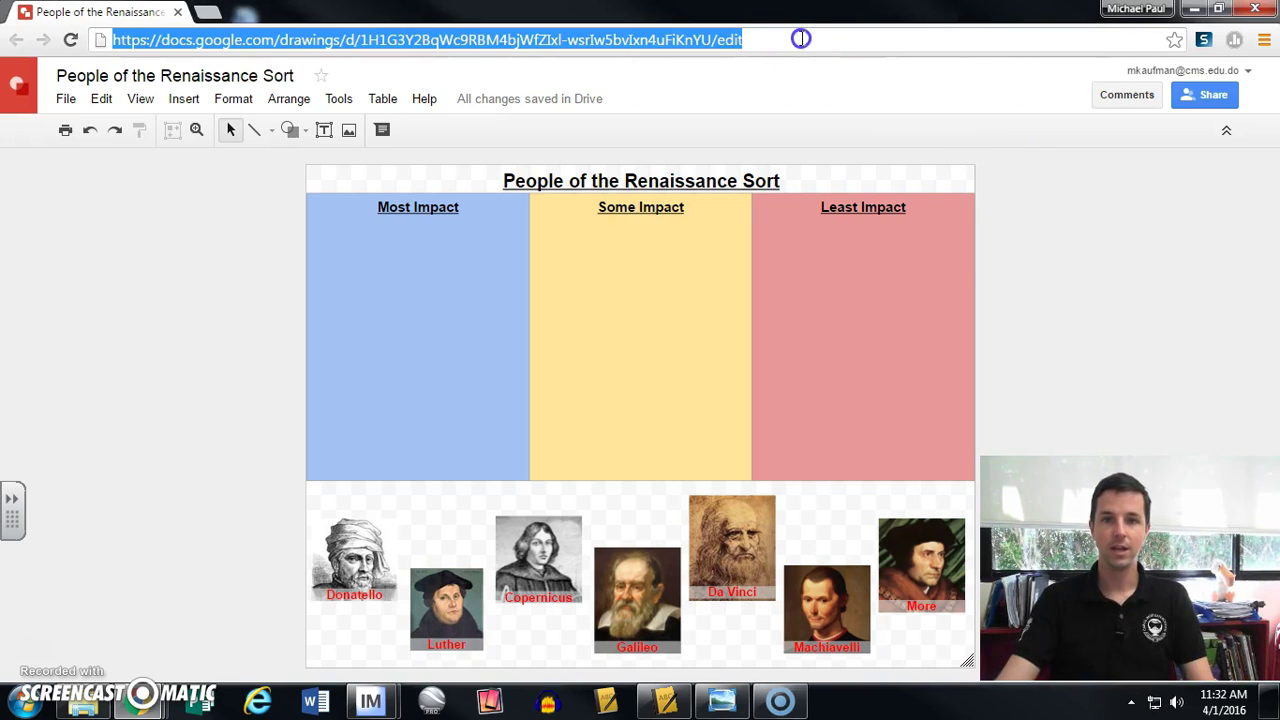
pyautogui.click(802, 38)
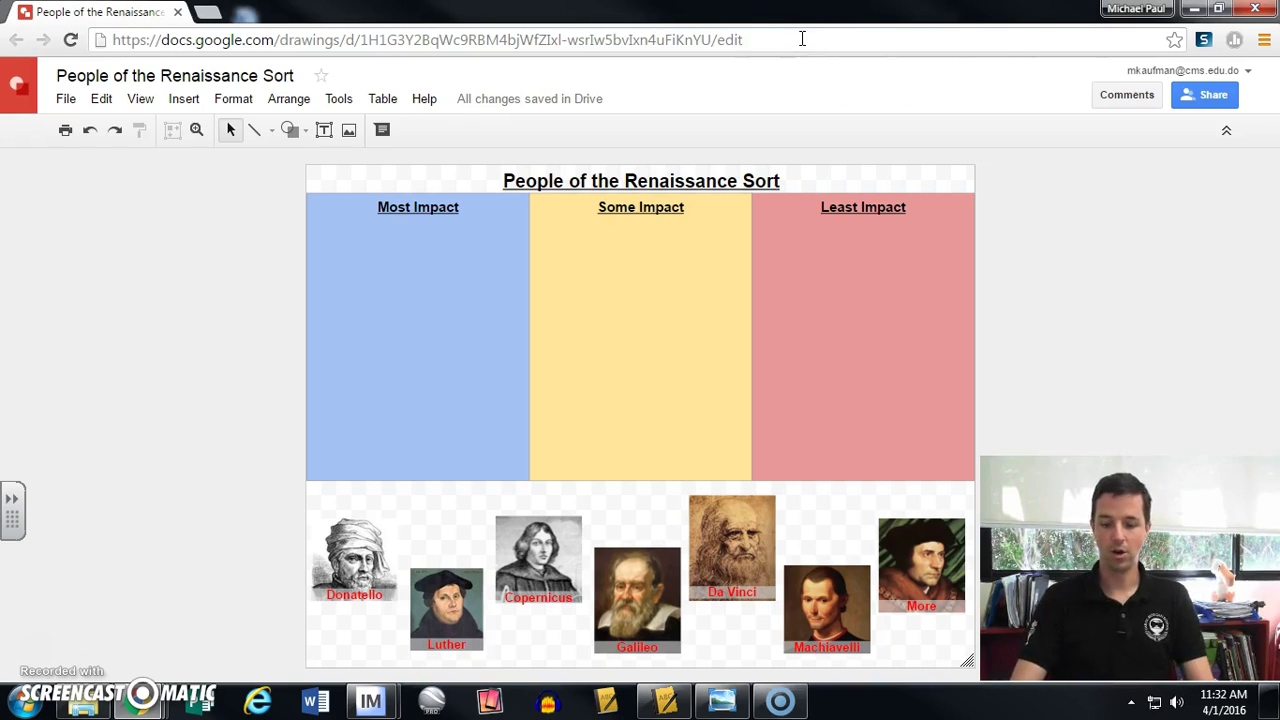
pyautogui.press('BackSpace')
pyautogui.press('BackSpace')
pyautogui.press('BackSpace')
pyautogui.press('BackSpace')
pyautogui.write('copy')
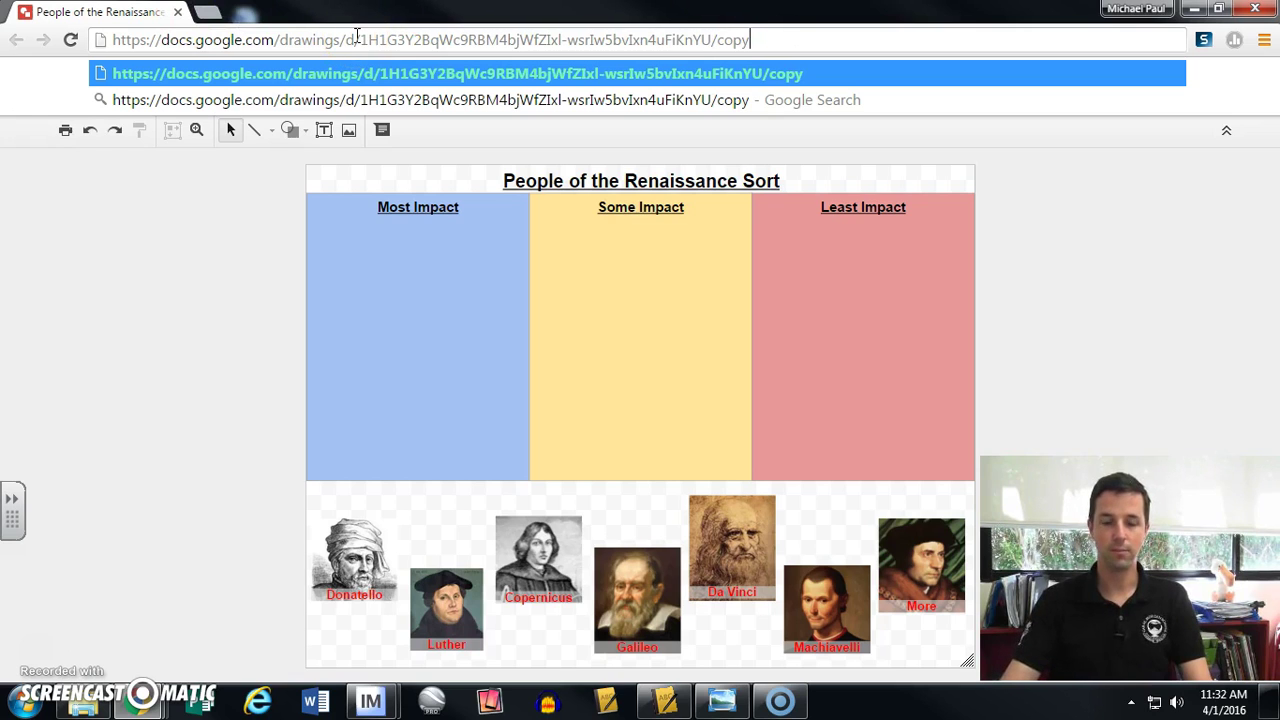
pyautogui.press('BackSpace')
pyautogui.press('BackSpace')
pyautogui.press('BackSpace')
pyautogui.press('BackSpace')
pyautogui.write('edit')
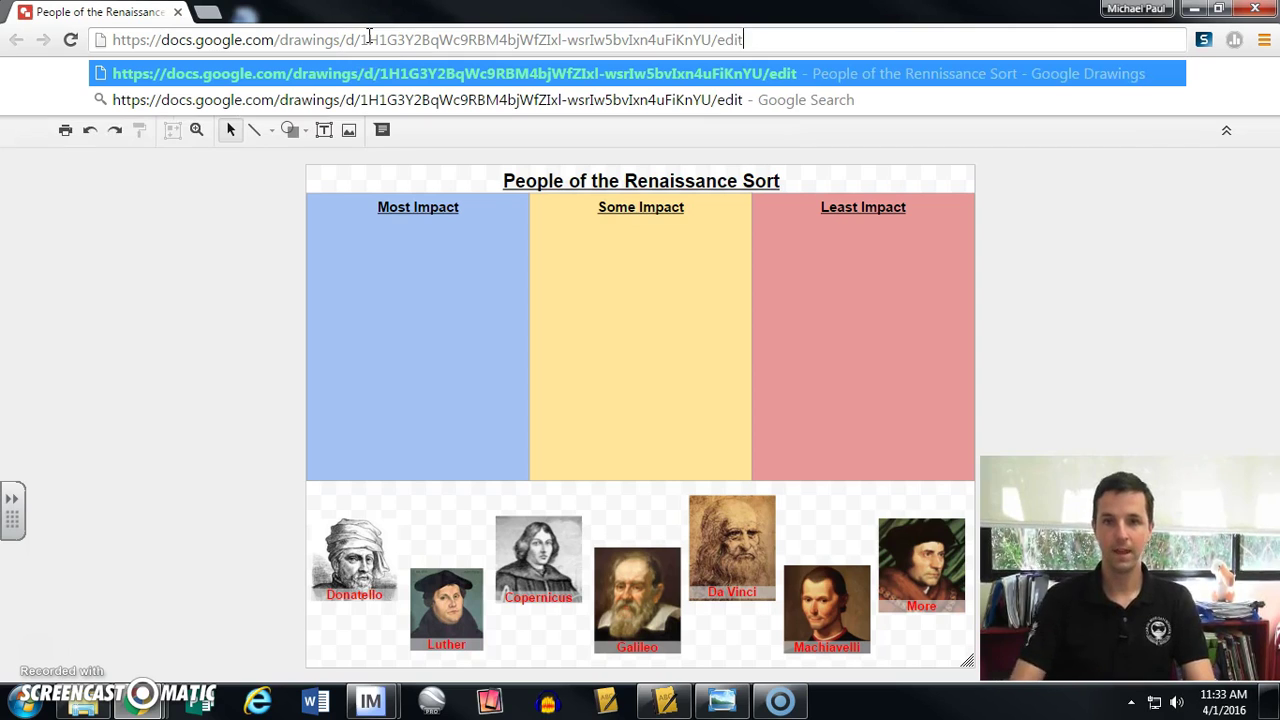
pyautogui.press('Return')
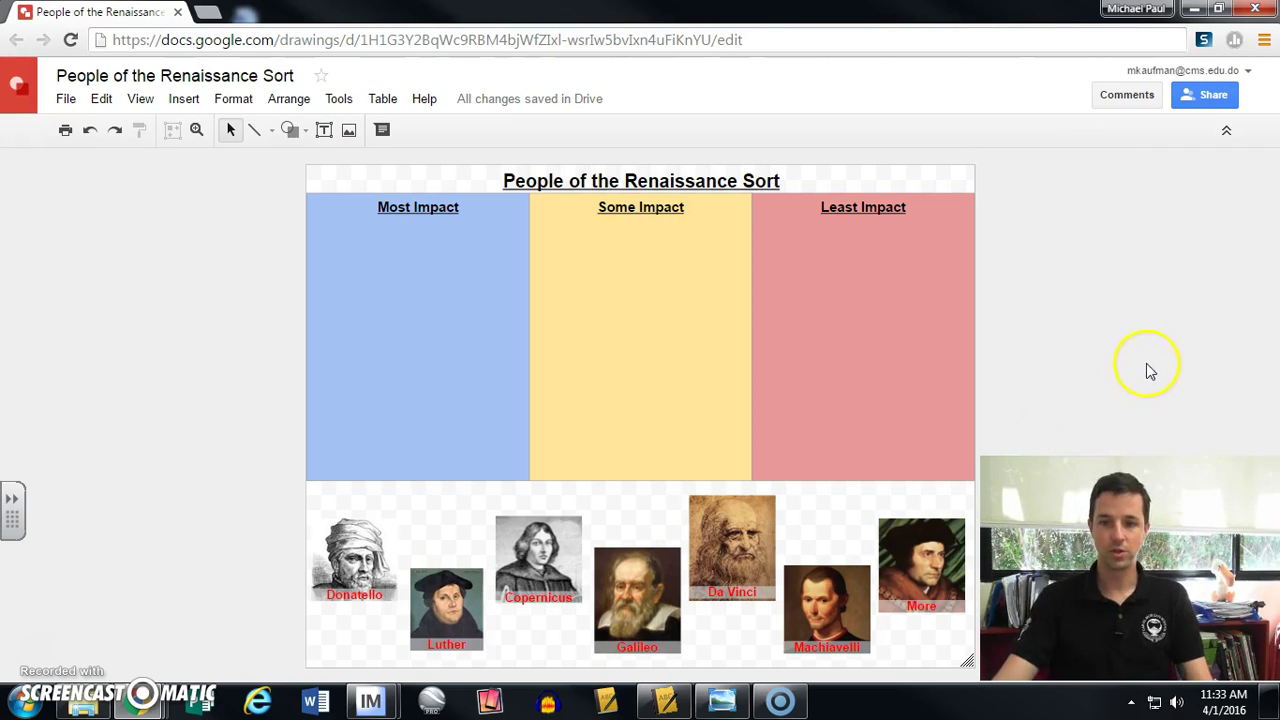
# Drag the More portrait onto the sorting table, where it hides behind it, leaving its label.
pyautogui.click(913, 548)
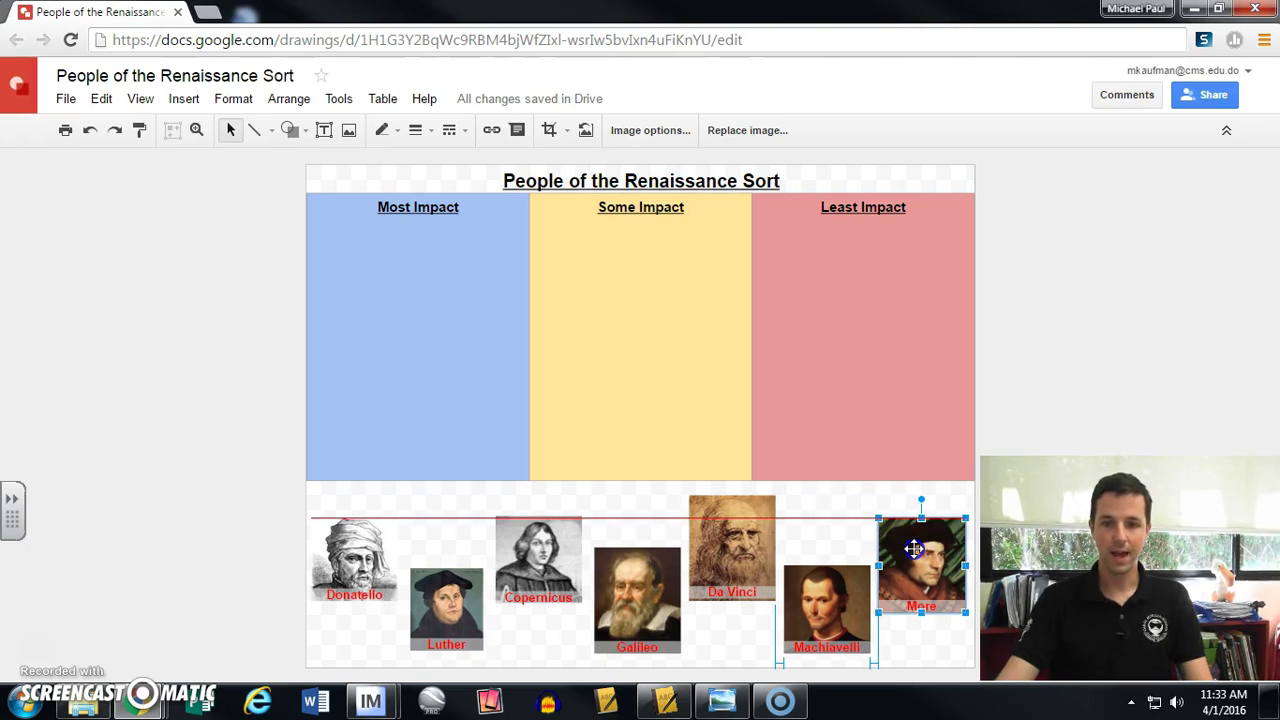
pyautogui.moveTo(913, 548); pyautogui.dragTo(630, 290)
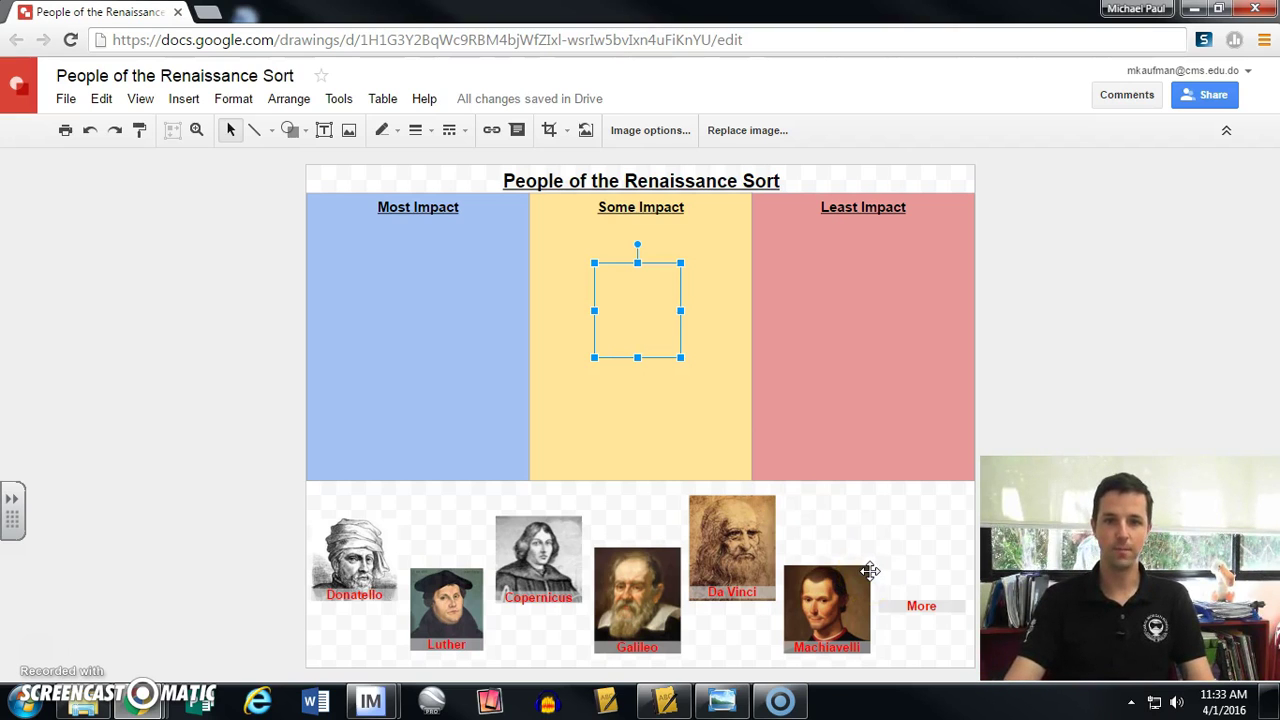
pyautogui.click(888, 543)
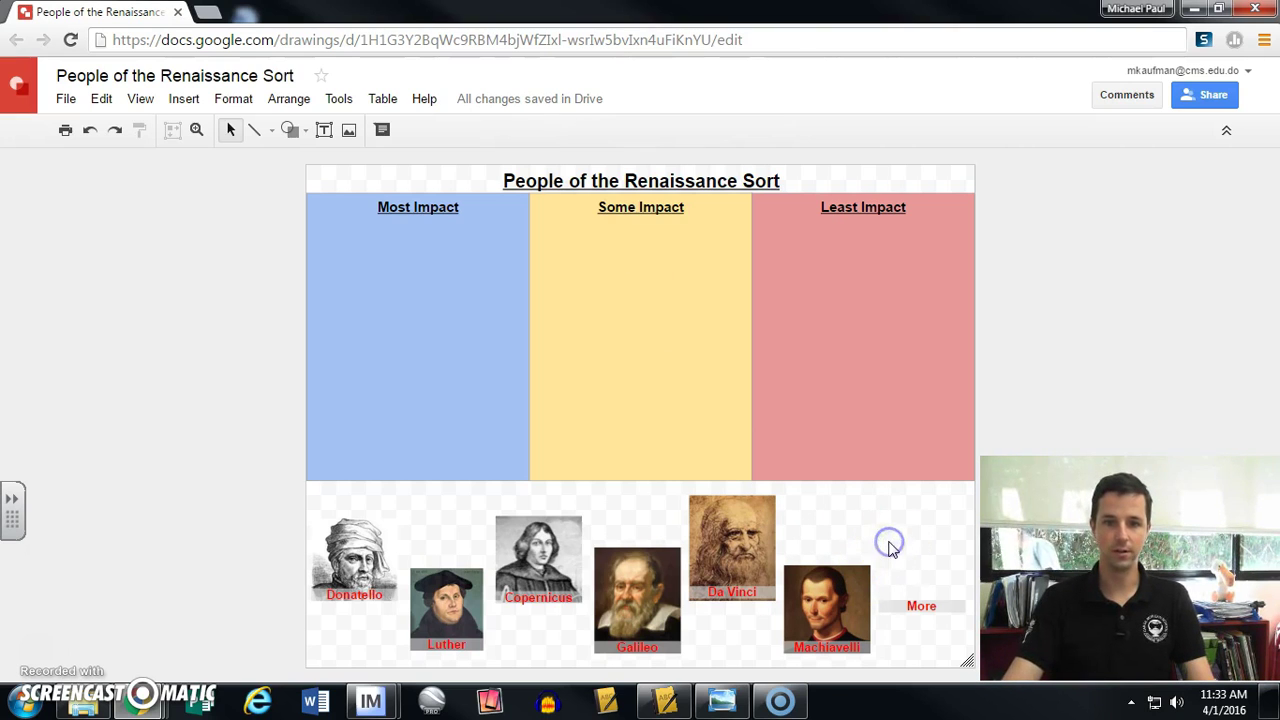
pyautogui.click(911, 617)
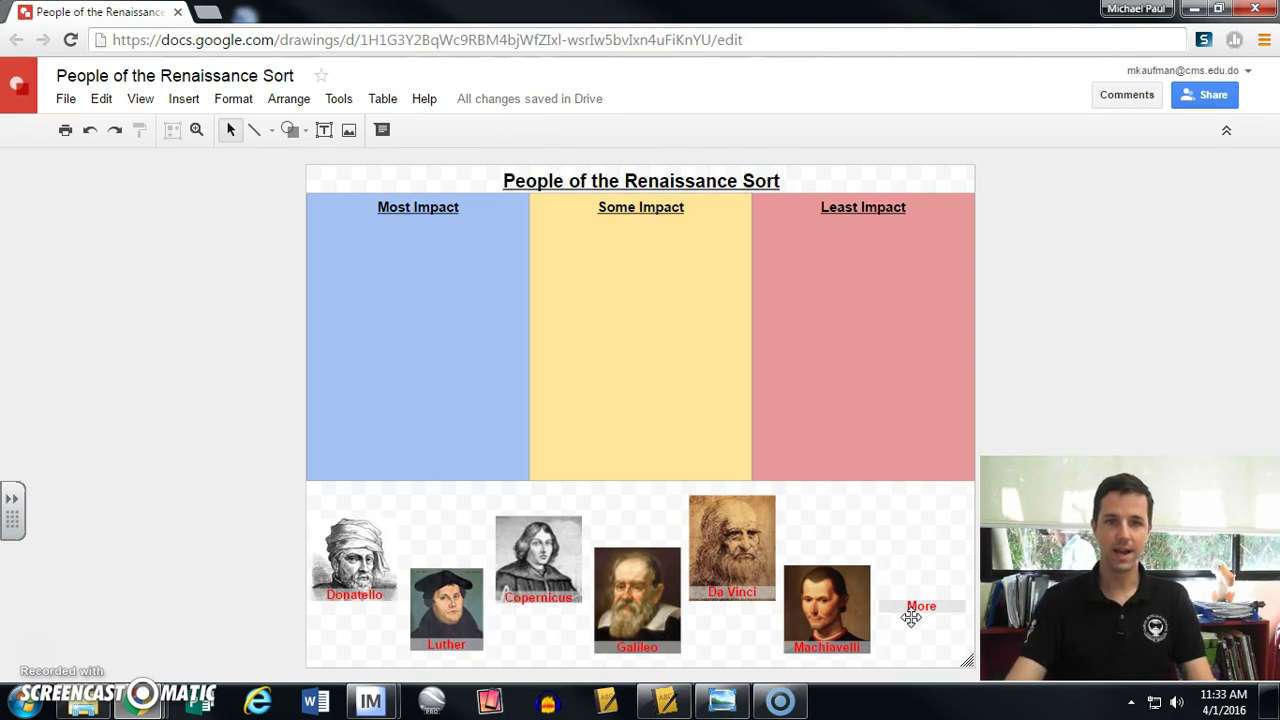
pyautogui.click(934, 552)
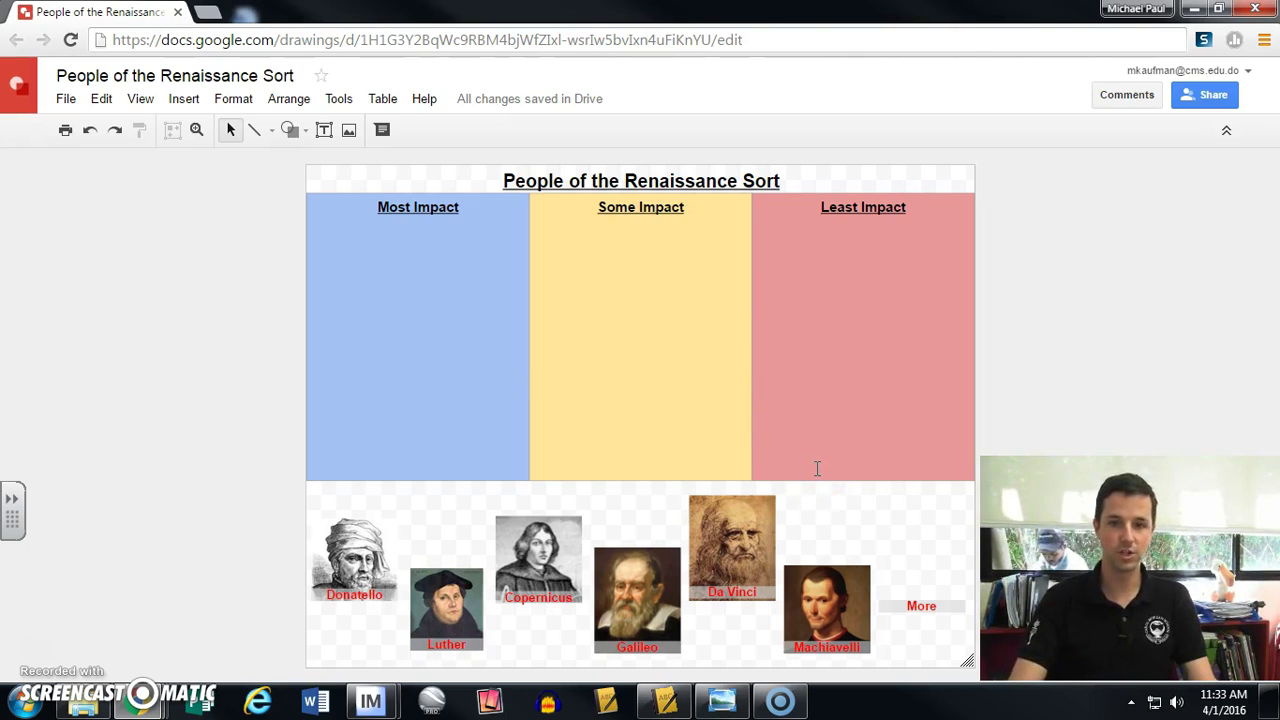
# Send the sorting table to back, revealing the More portrait in the Some Impact column.
pyautogui.click(831, 329)
pyautogui.click(822, 324)
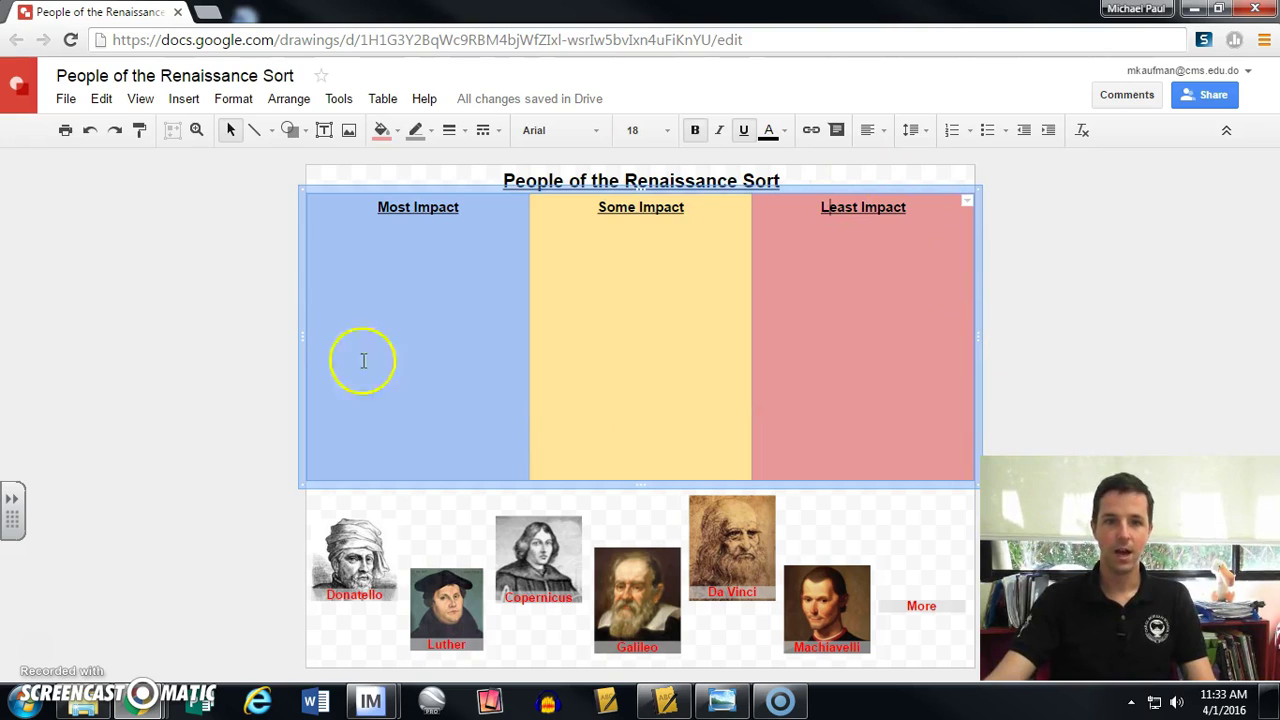
pyautogui.click(292, 102)
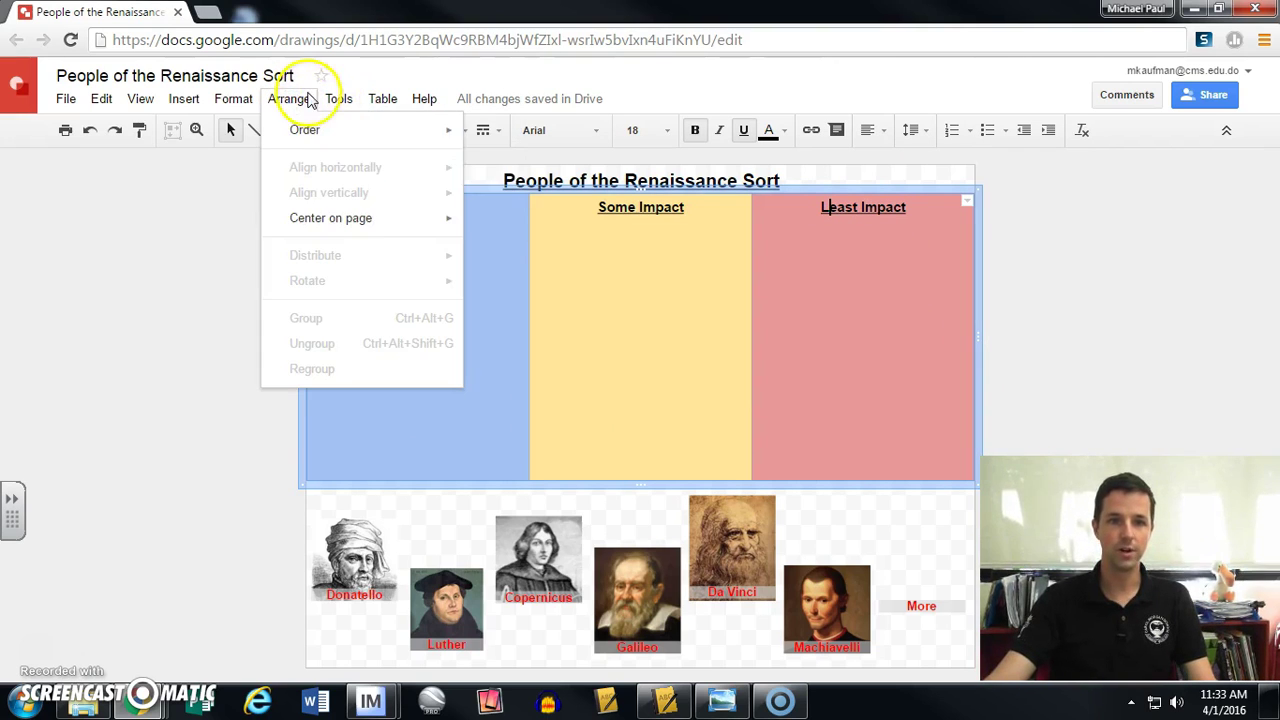
pyautogui.moveTo(312, 129)
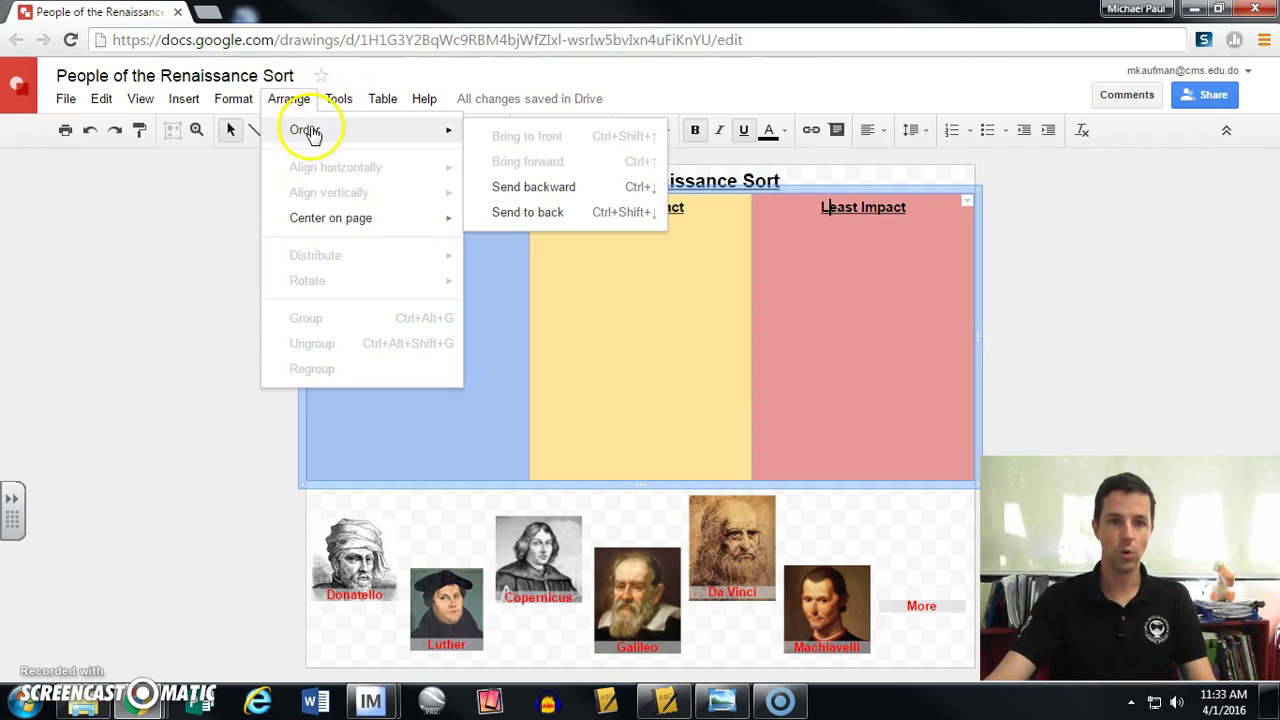
pyautogui.click(567, 214)
pyautogui.click(649, 289)
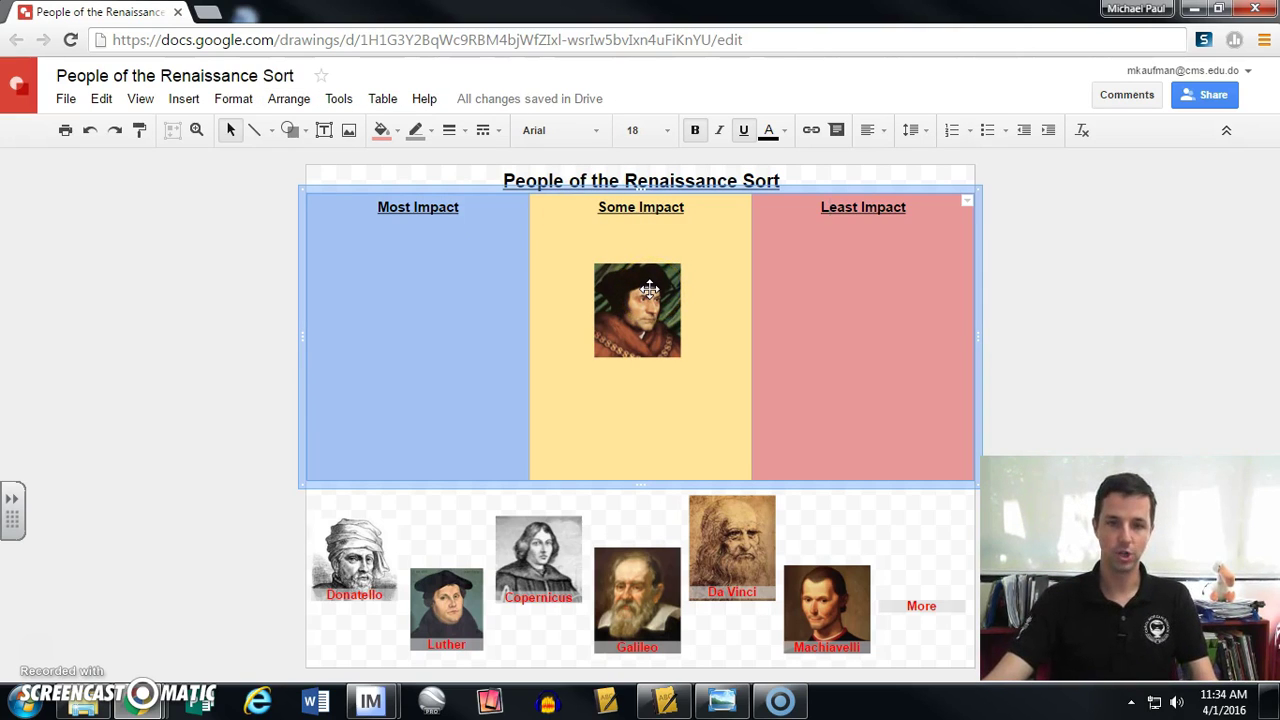
# Move the More portrait via Least Impact back down above its More label in the tray.
pyautogui.moveTo(649, 289); pyautogui.dragTo(839, 308)
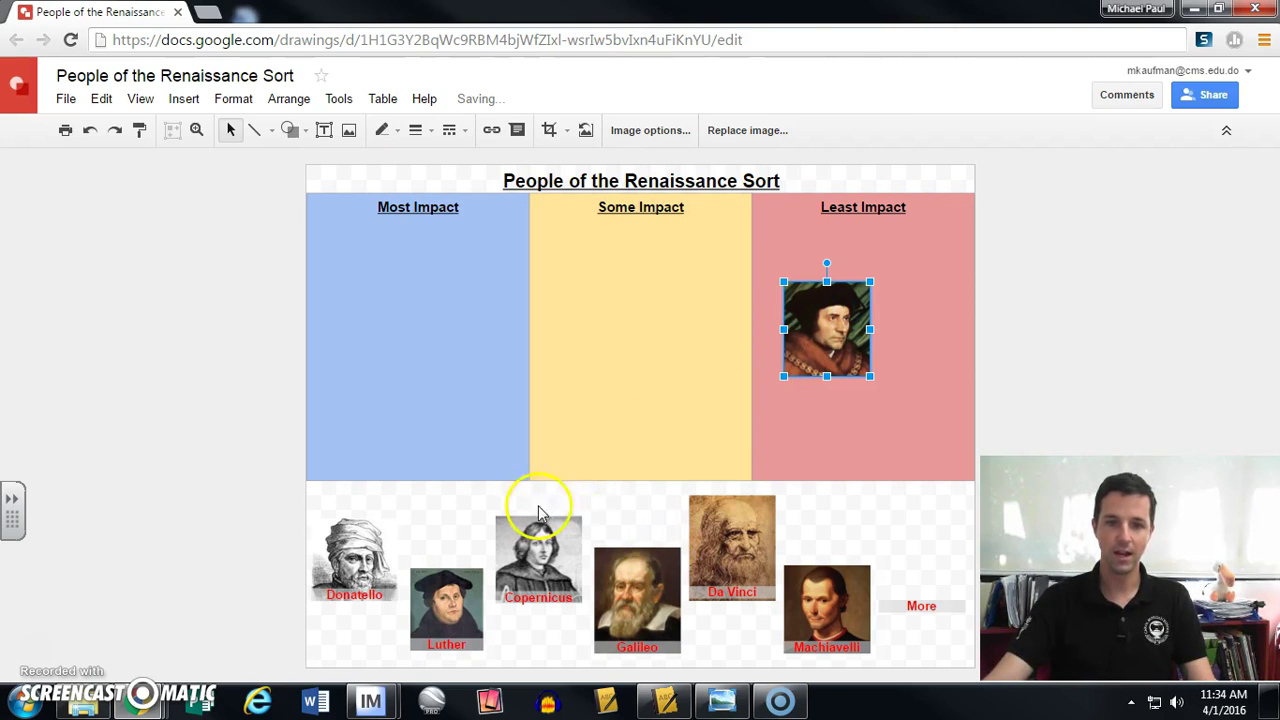
pyautogui.click(814, 250)
pyautogui.click(821, 294)
pyautogui.moveTo(822, 299); pyautogui.dragTo(921, 570)
# Shift the Machiavelli portrait slightly left and box-select the More portrait with its label.
pyautogui.click(910, 632)
pyautogui.click(924, 570)
pyautogui.click(924, 632)
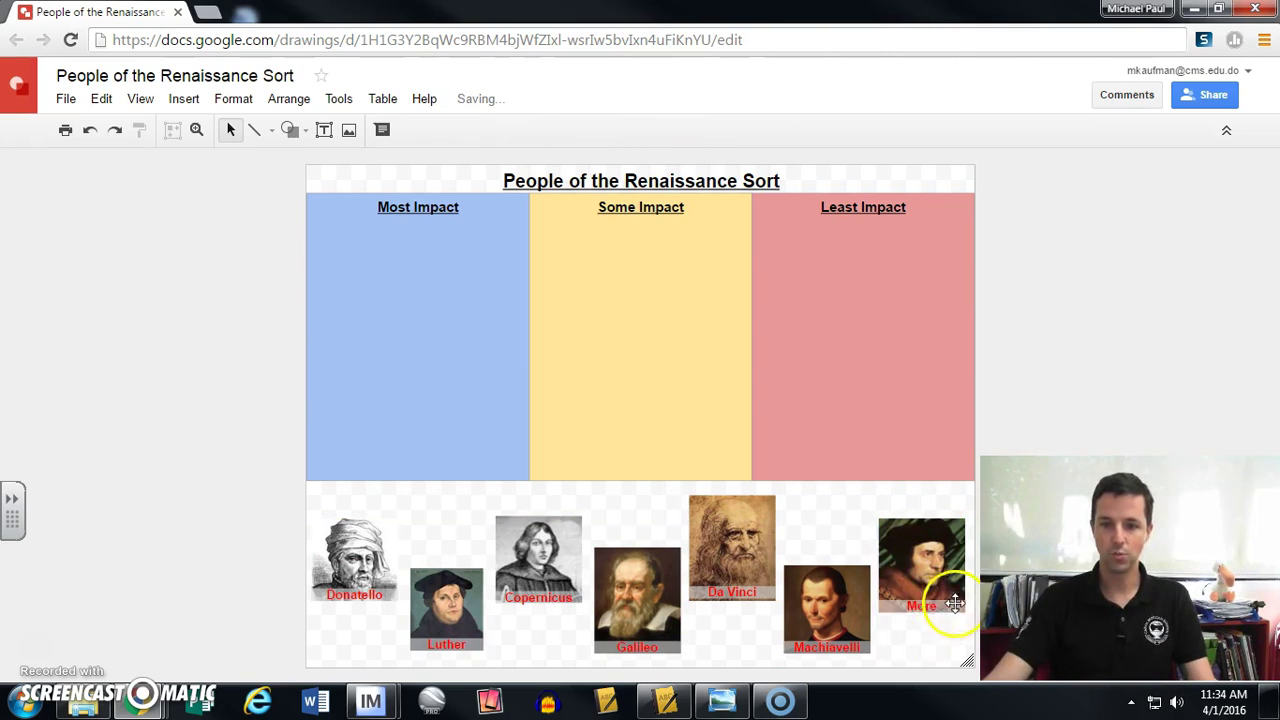
pyautogui.moveTo(838, 596); pyautogui.dragTo(829, 596)
pyautogui.moveTo(871, 496); pyautogui.dragTo(970, 630)
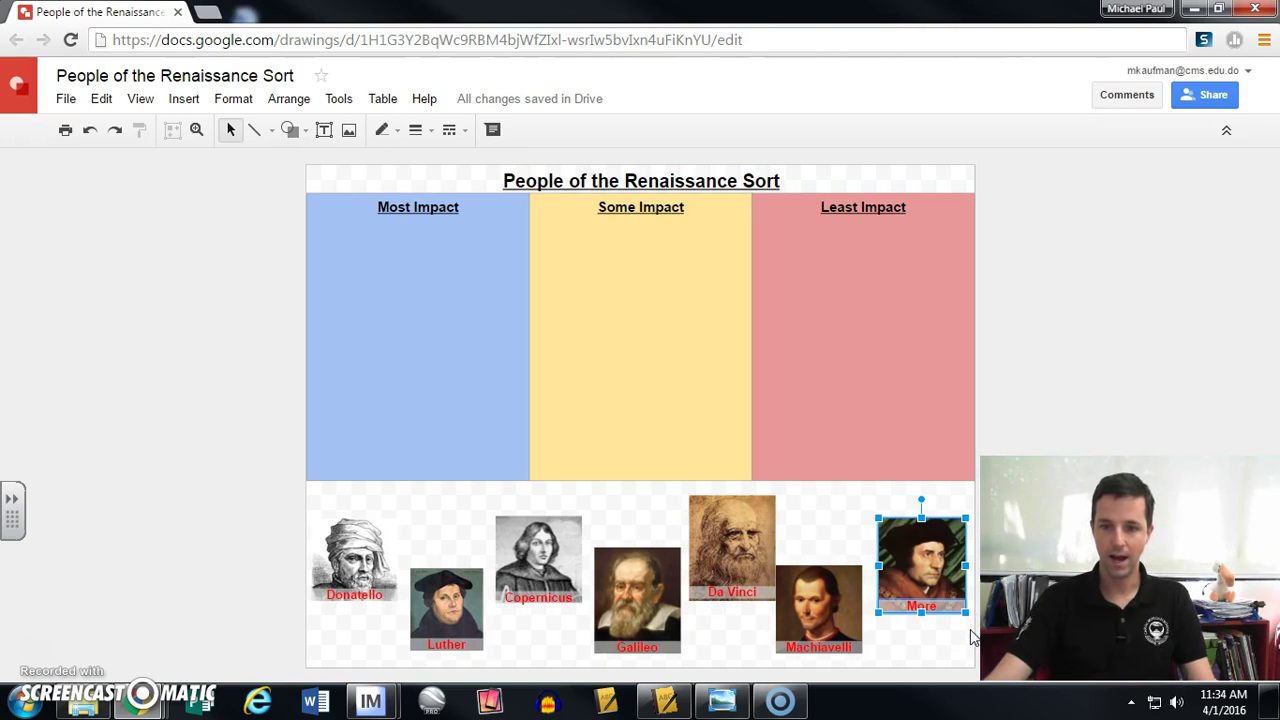
# Group the More portrait and its label with Arrange > Group.
pyautogui.click(943, 629)
pyautogui.click(937, 600)
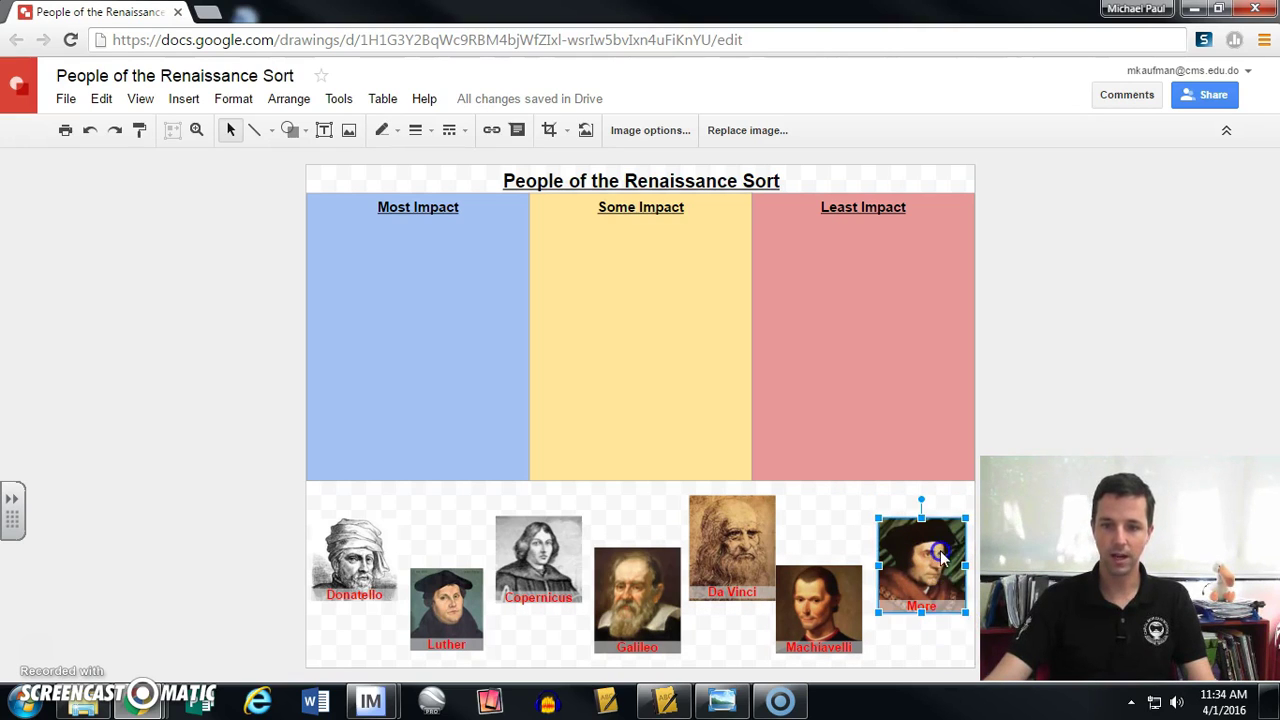
pyautogui.click(938, 606)
pyautogui.click(939, 633)
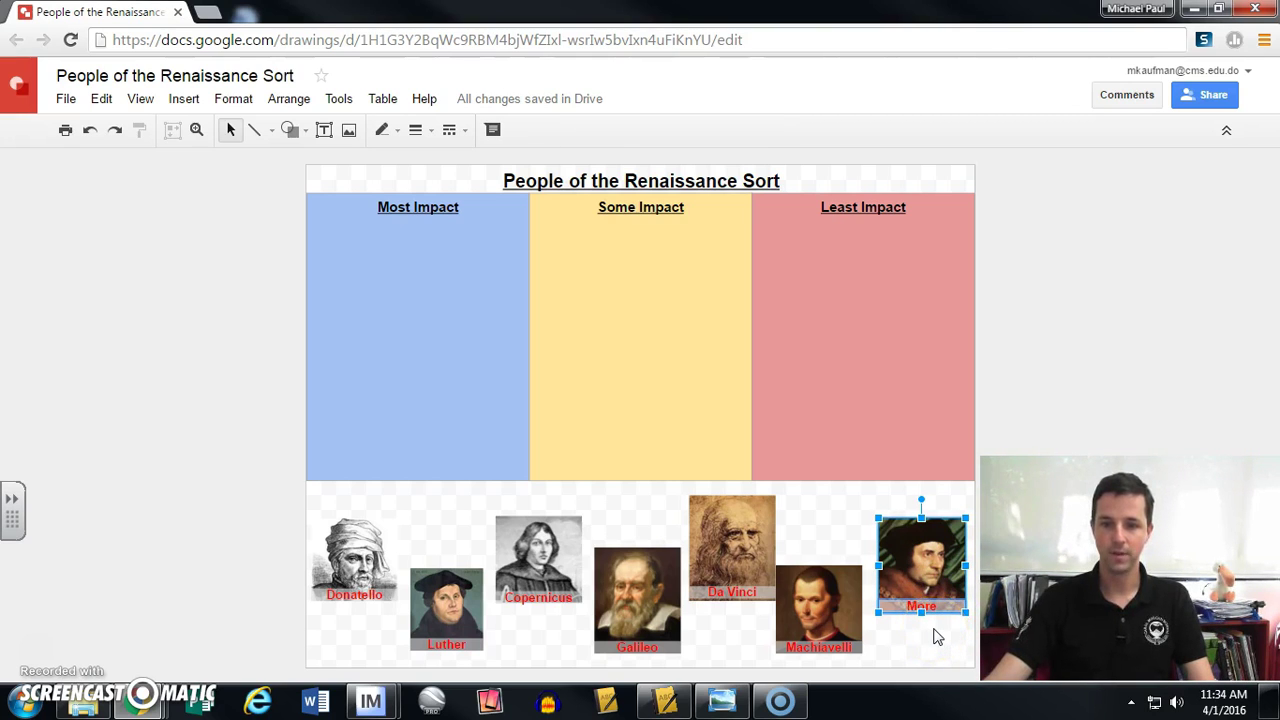
pyautogui.click(303, 105)
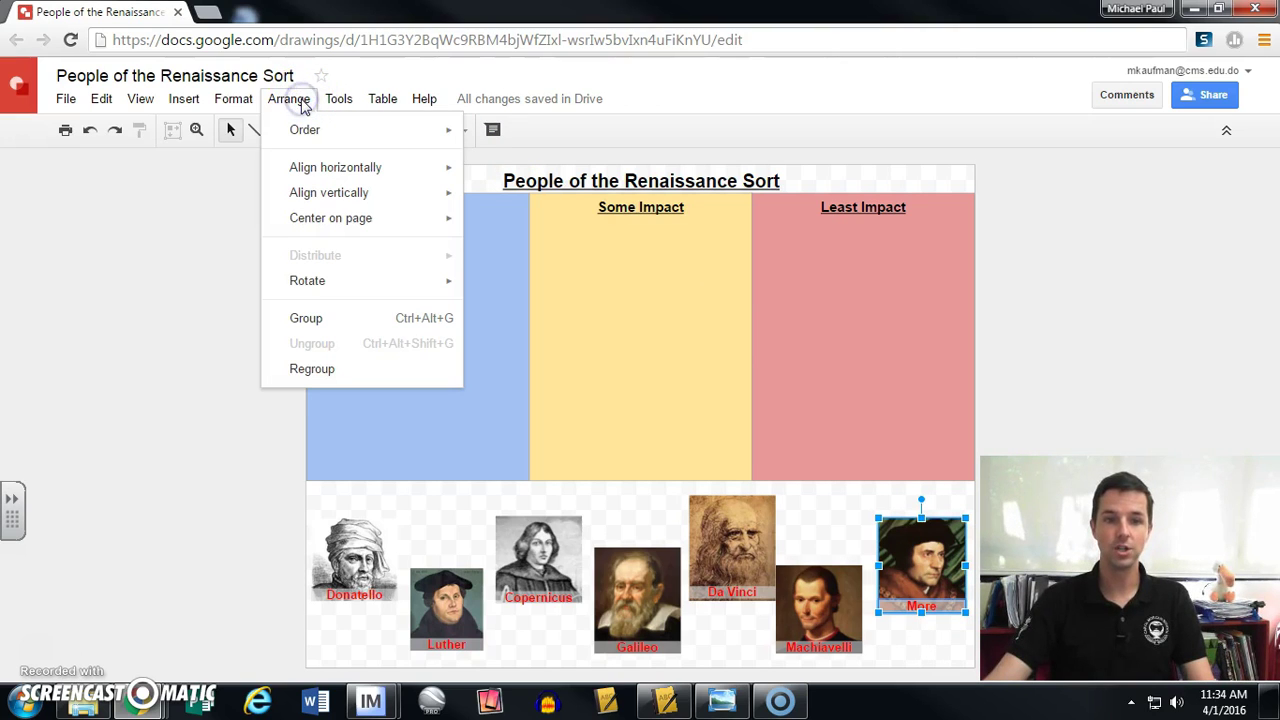
pyautogui.click(352, 317)
# Drag the More group into the Least Impact column.
pyautogui.click(852, 523)
pyautogui.moveTo(915, 540); pyautogui.dragTo(853, 348)
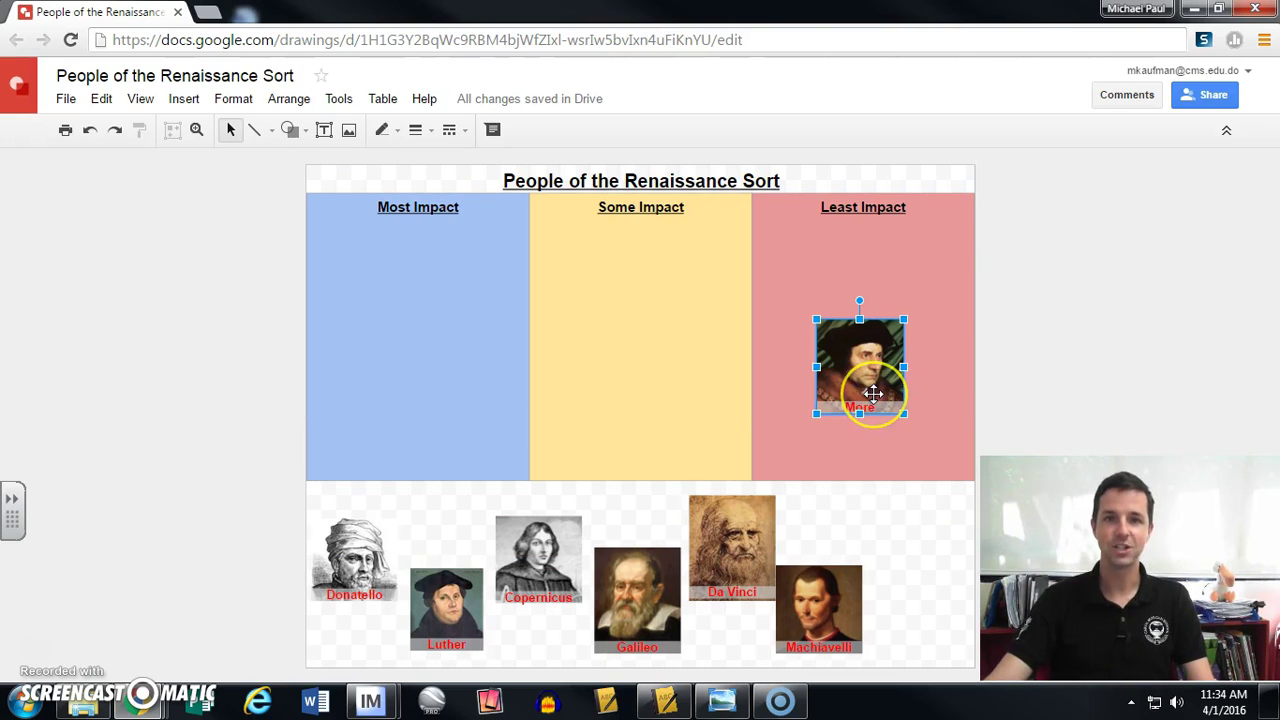
pyautogui.click(876, 405)
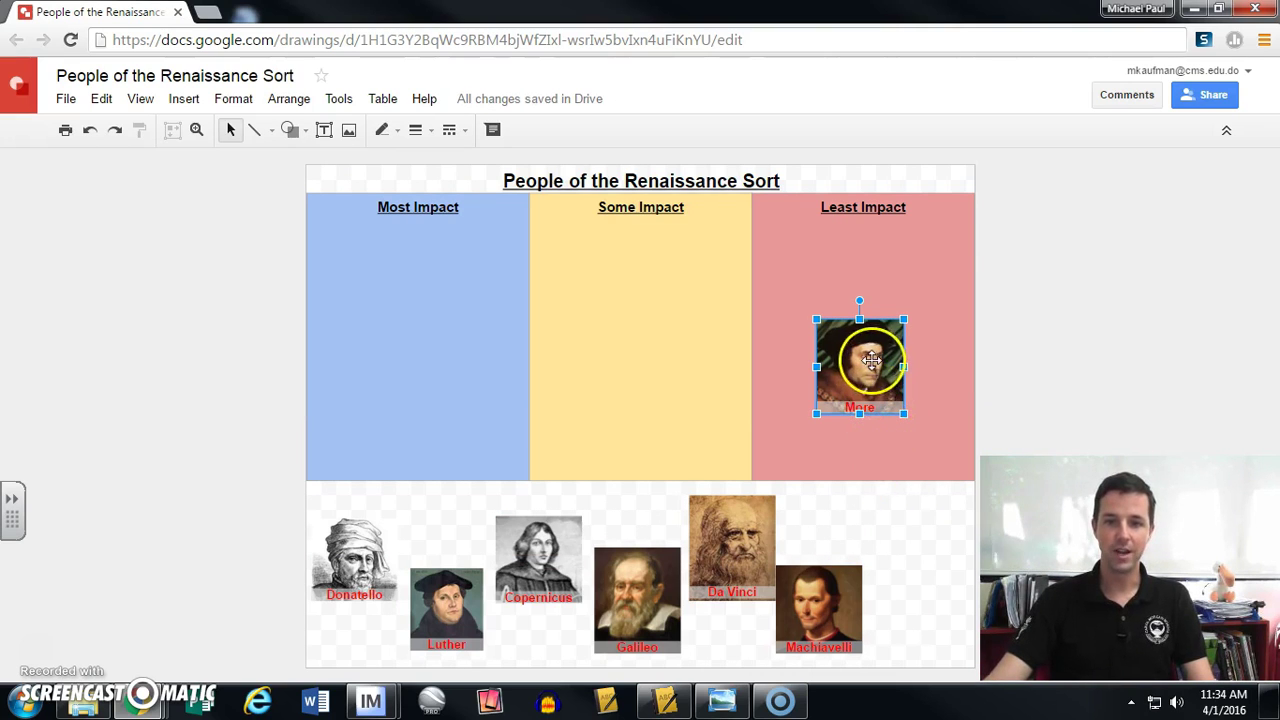